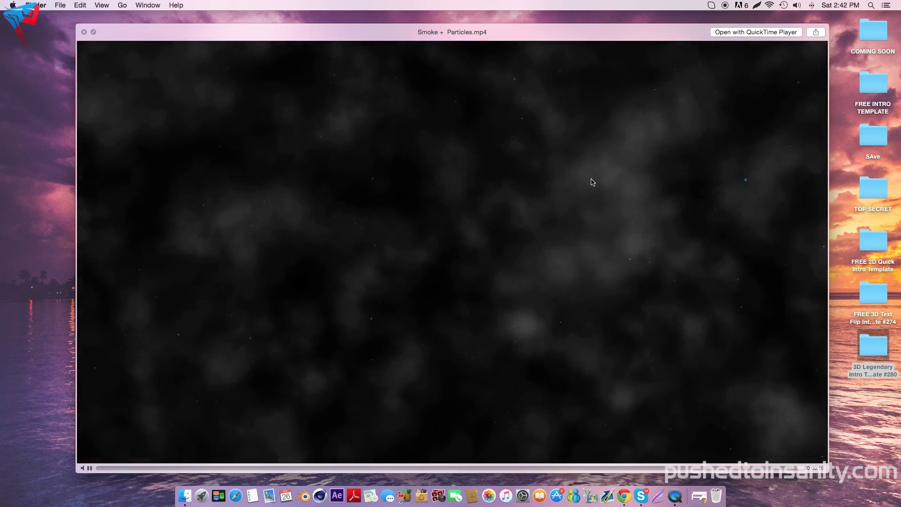
Close the video preview, try to install the GoGoPosterPunch.otf font from the template folder, and close the font windows
key(space)
click(530, 132)
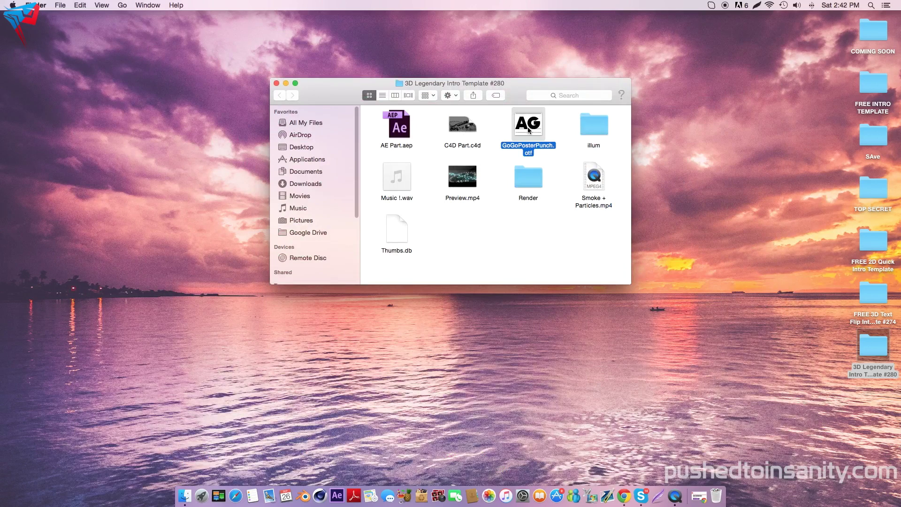
click(396, 177)
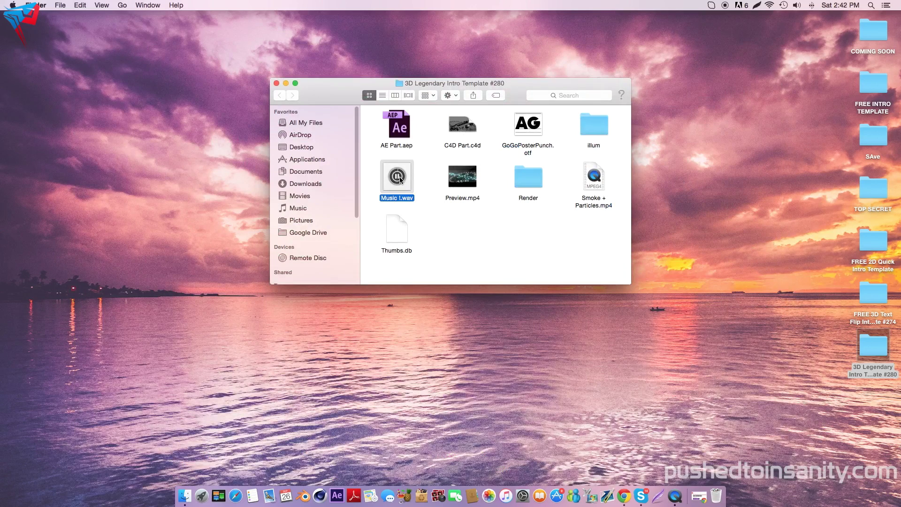
double_click(531, 133)
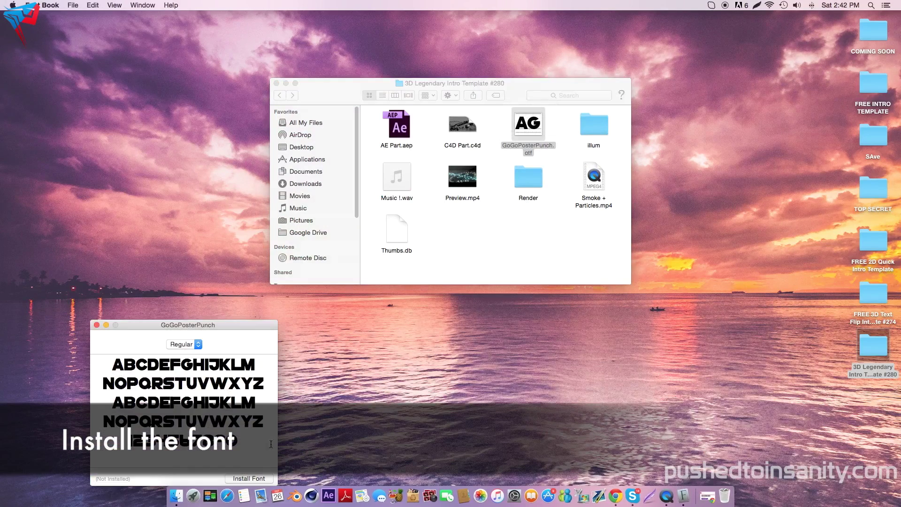
drag(204, 325, 314, 114)
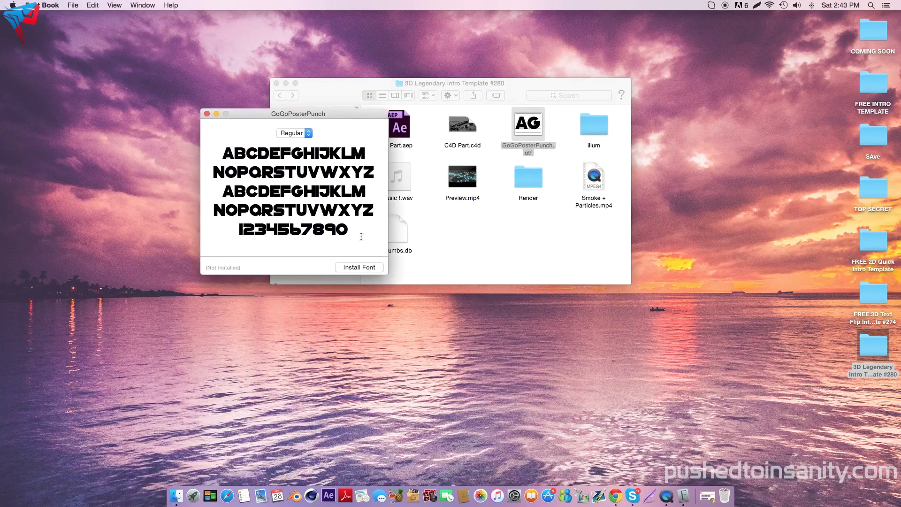
click(358, 267)
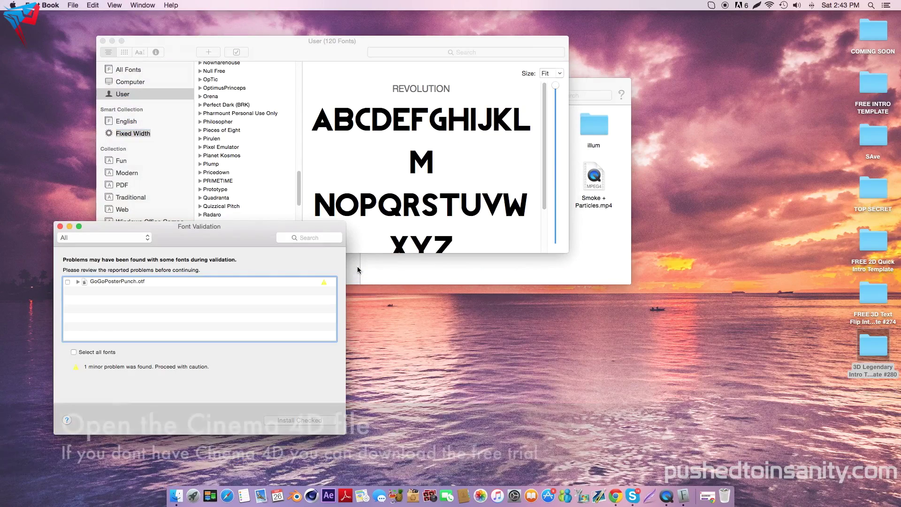
click(60, 226)
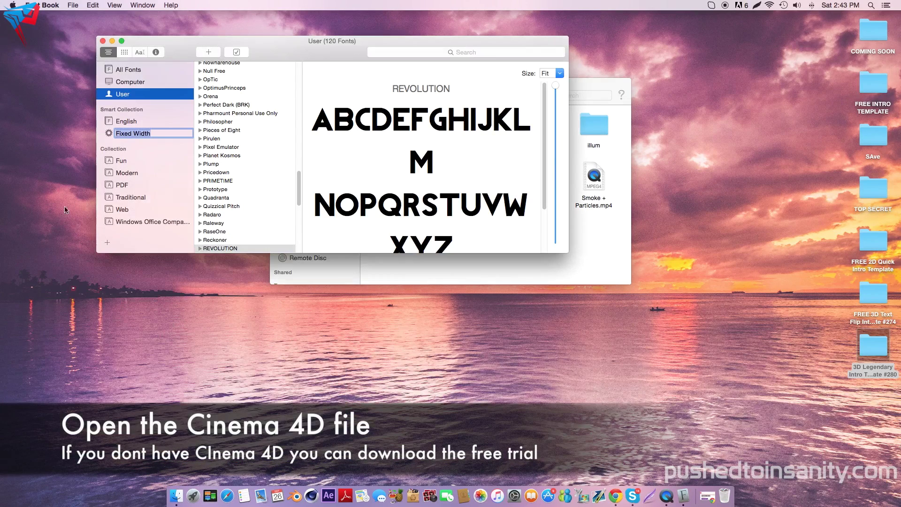
click(103, 41)
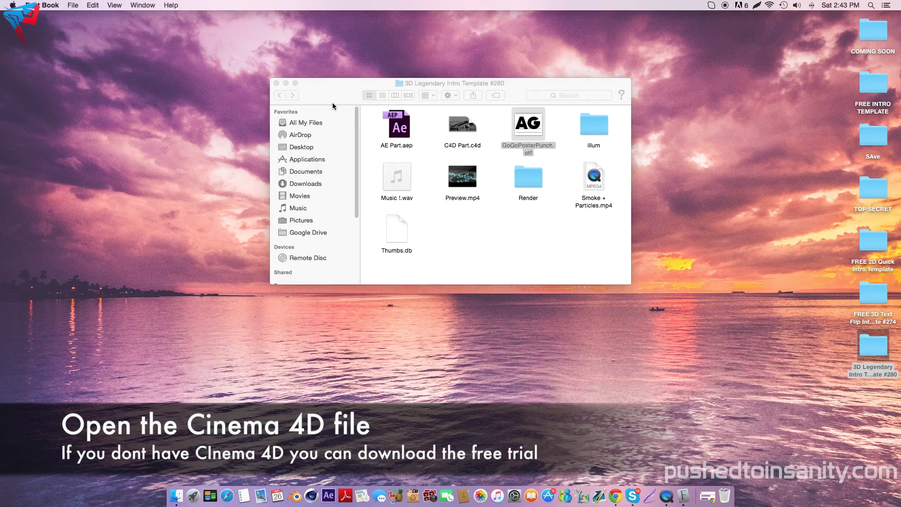
Open C4D Part.c4d from the template folder in Cinema 4D and close the folder window
drag(331, 103, 313, 111)
click(447, 141)
key(super+o)
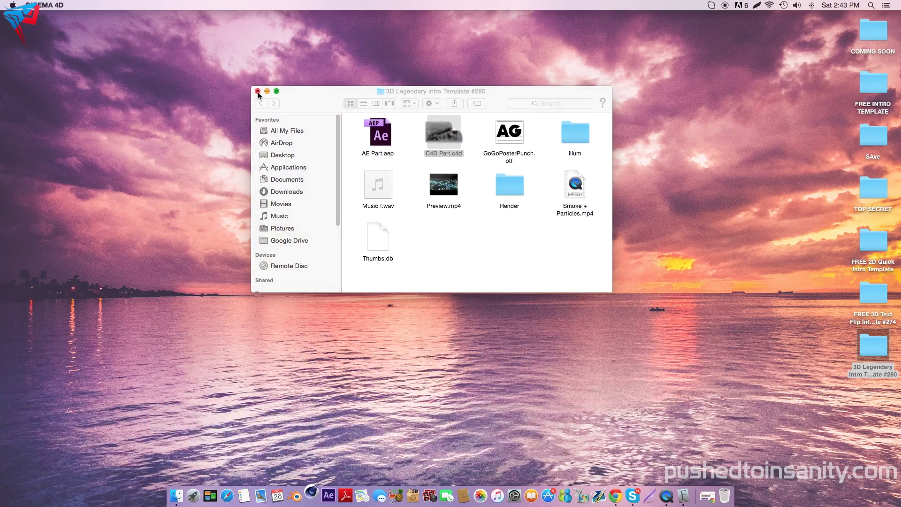
key(super+w)
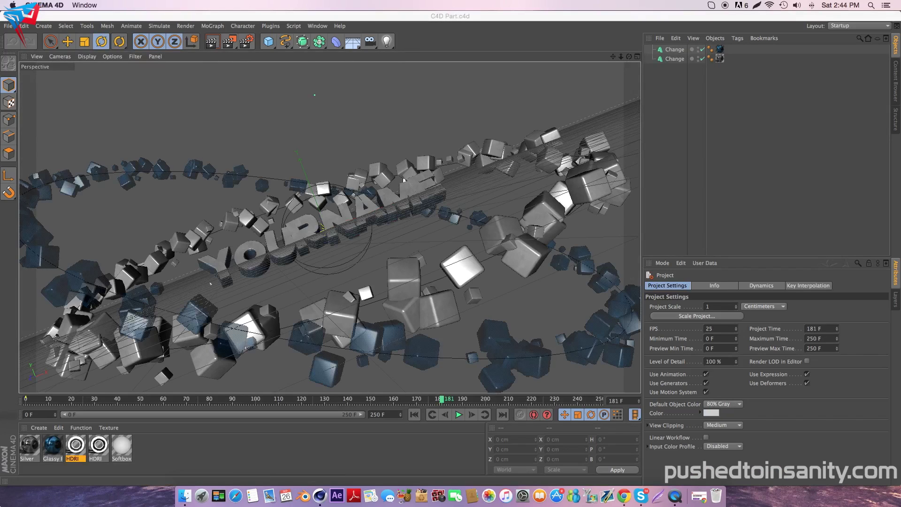
Replace the text of both Change MoText objects with INSANITY and render the view to check it
click(211, 43)
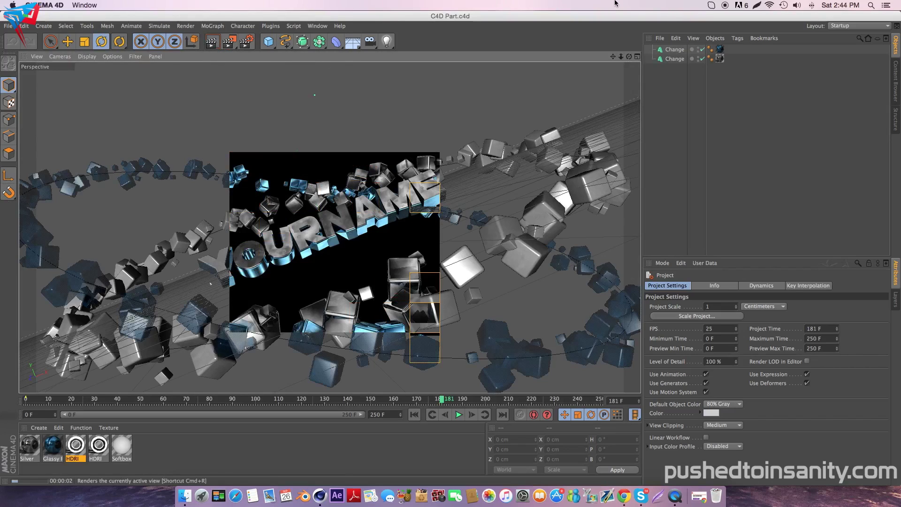
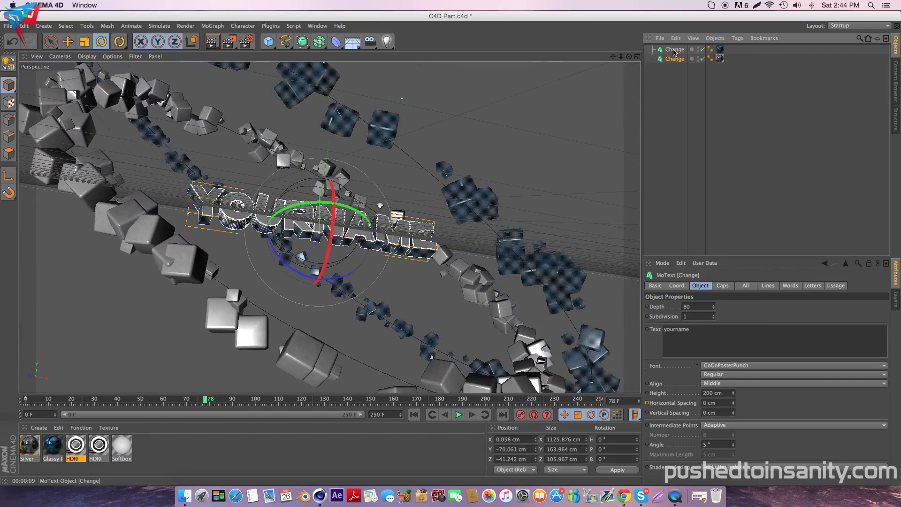
text(INSANITY)
click(573, 302)
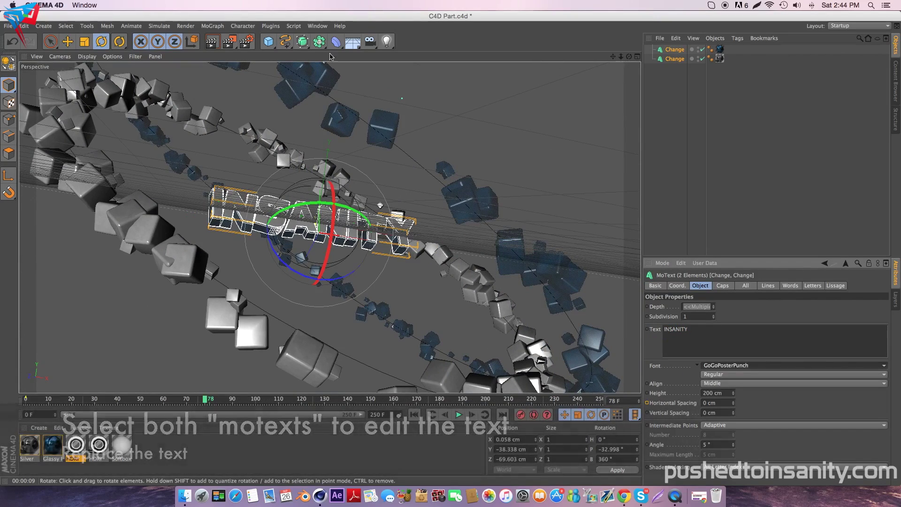
click(211, 42)
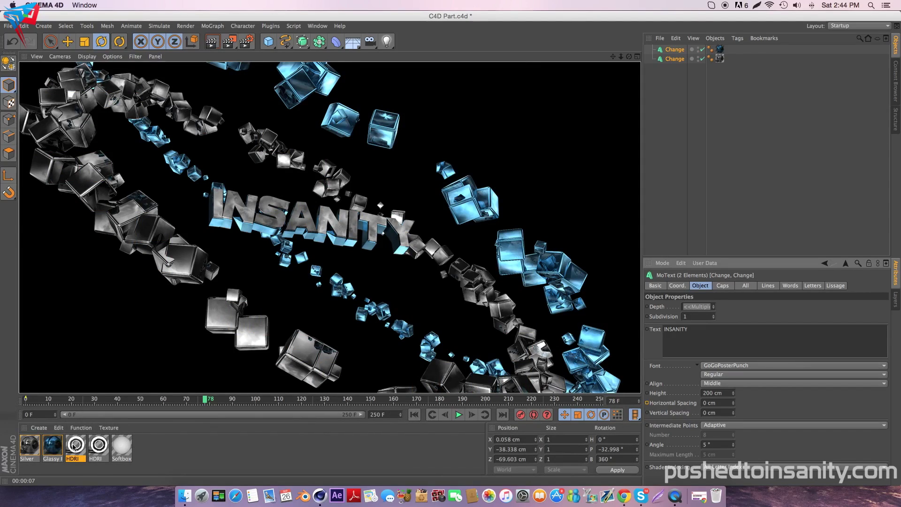
Set the Color channel of the Glassy Purple material to pure red, RGB 255, 0, 0
double_click(53, 448)
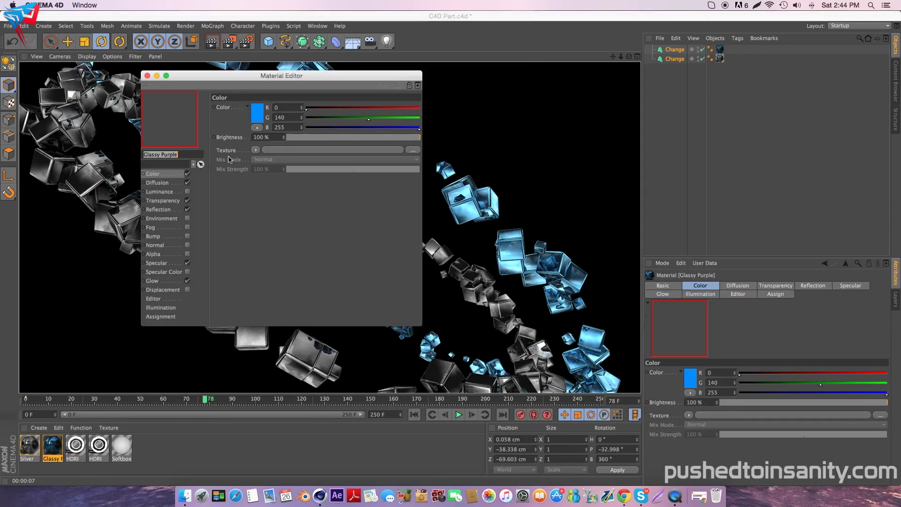
click(257, 114)
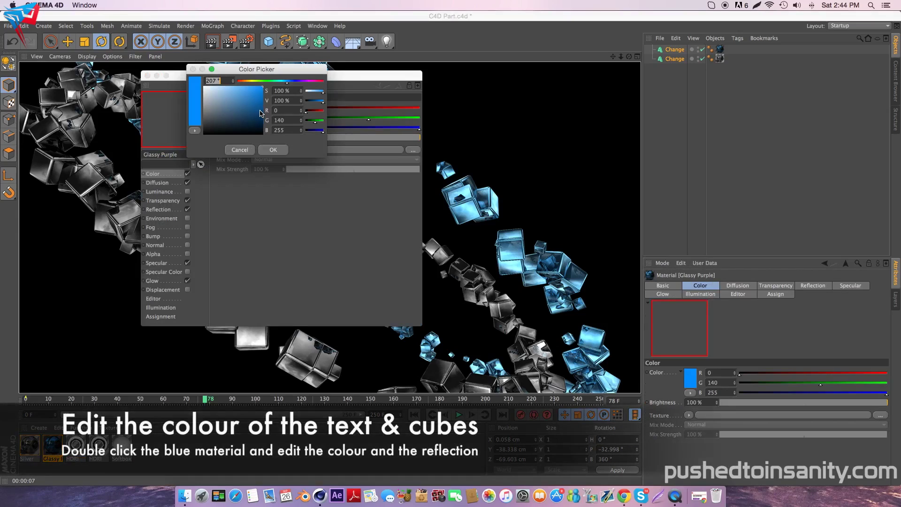
click(265, 81)
drag(250, 79, 225, 83)
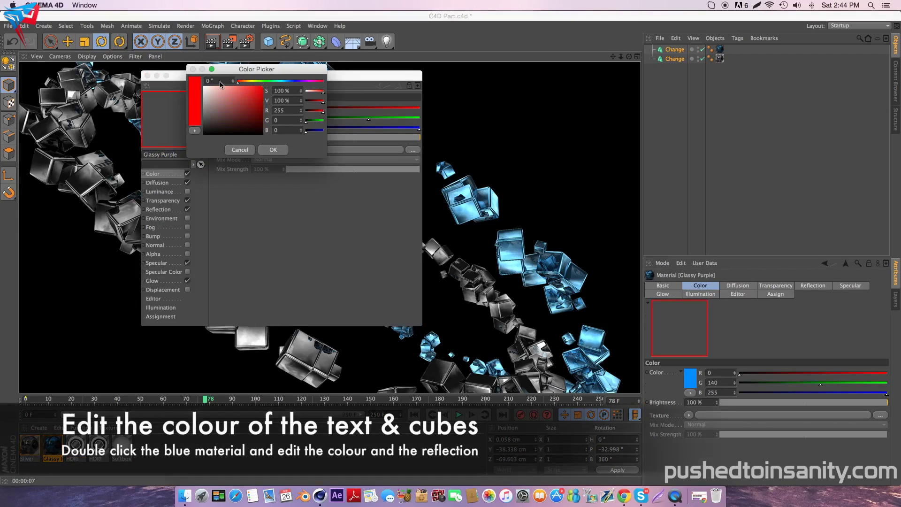
click(273, 150)
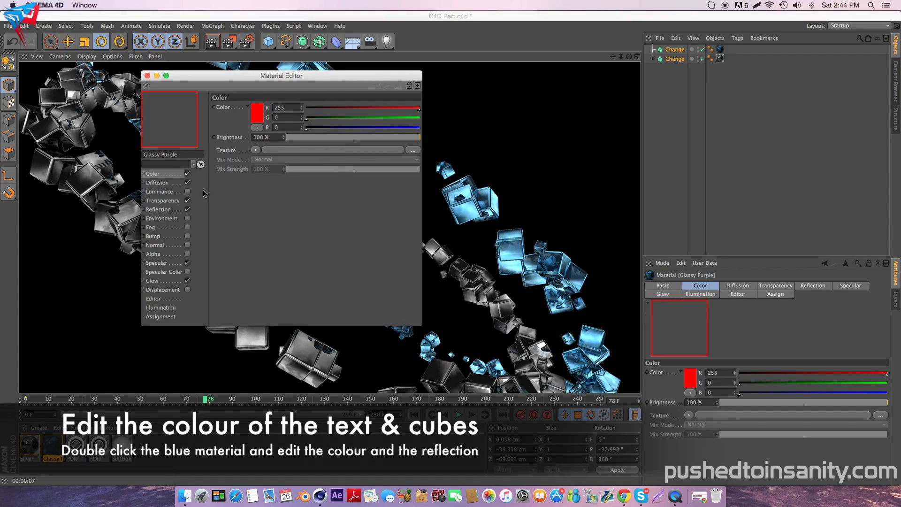
Set the Glassy Purple material's reflection color to red, RGB 255, 0, 0, and render the view
click(158, 209)
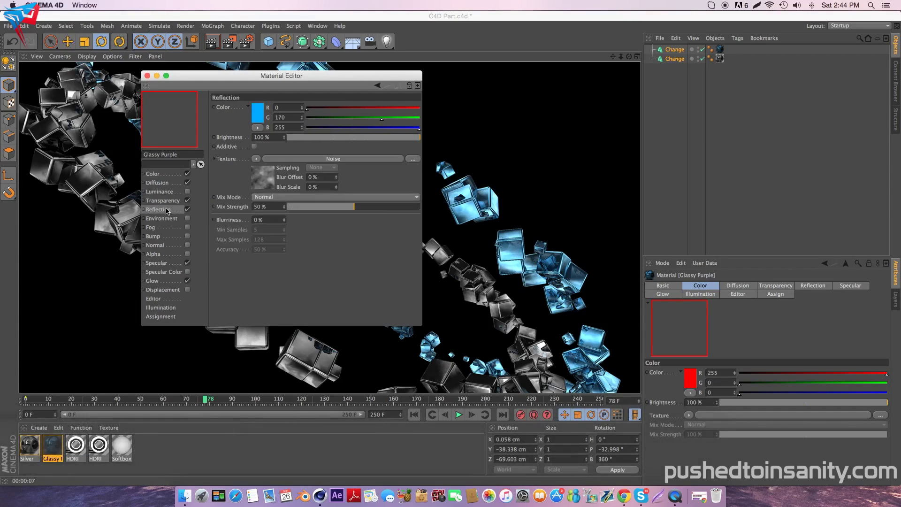
click(258, 118)
drag(250, 86, 224, 87)
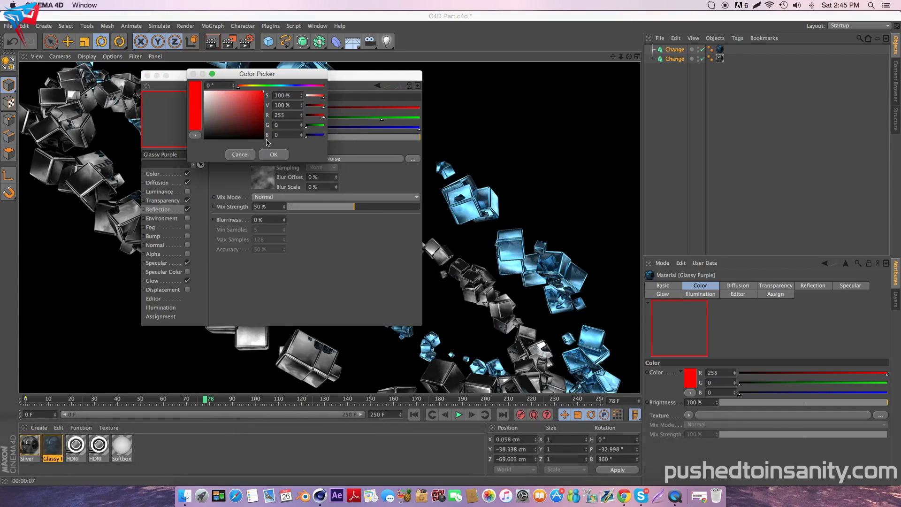
click(276, 156)
click(147, 76)
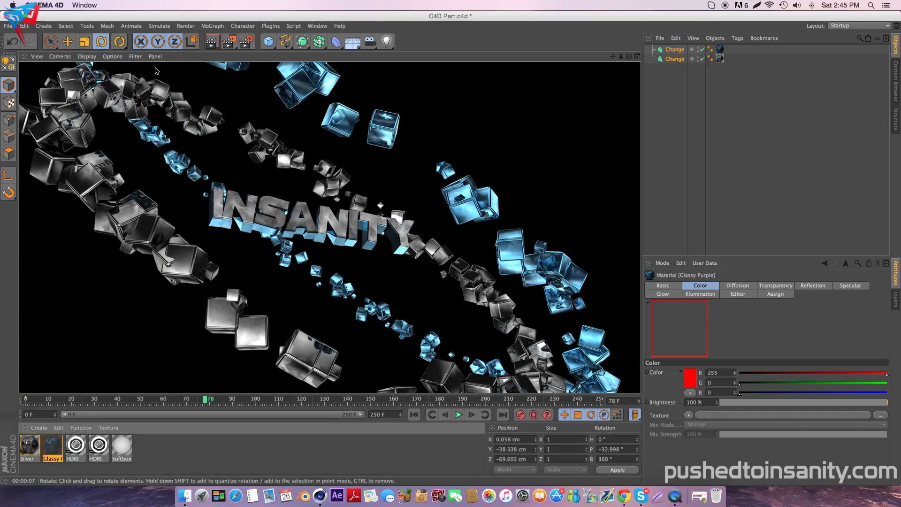
click(210, 42)
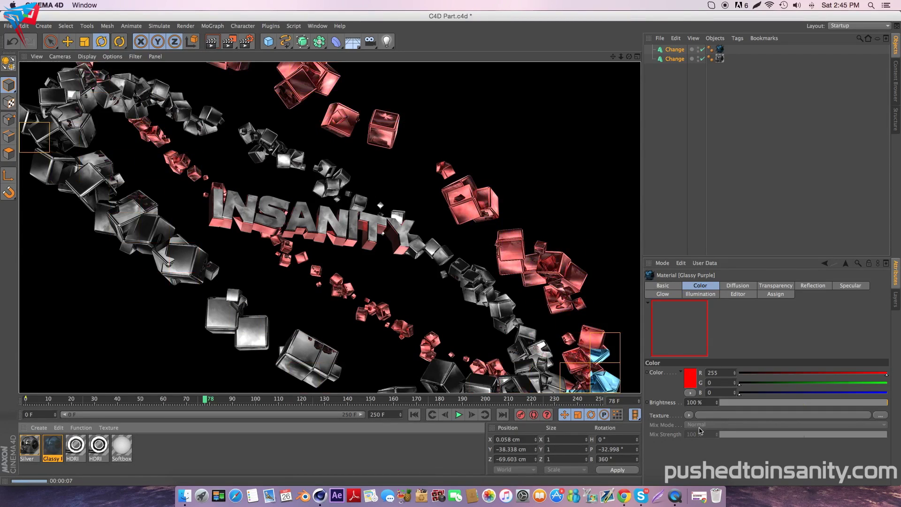
Set the Glassy Purple material's reflection color to green, RGB 0, 255, 123
double_click(58, 447)
click(257, 103)
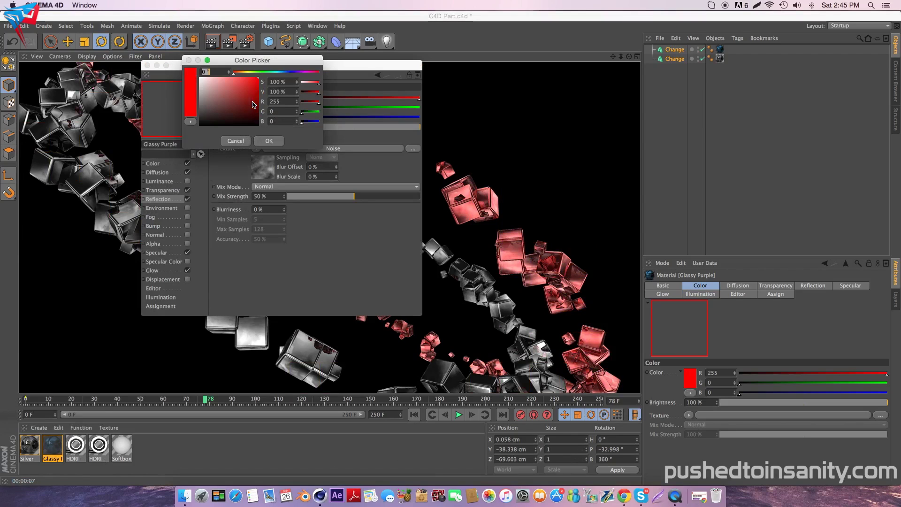
click(261, 72)
drag(262, 72, 270, 74)
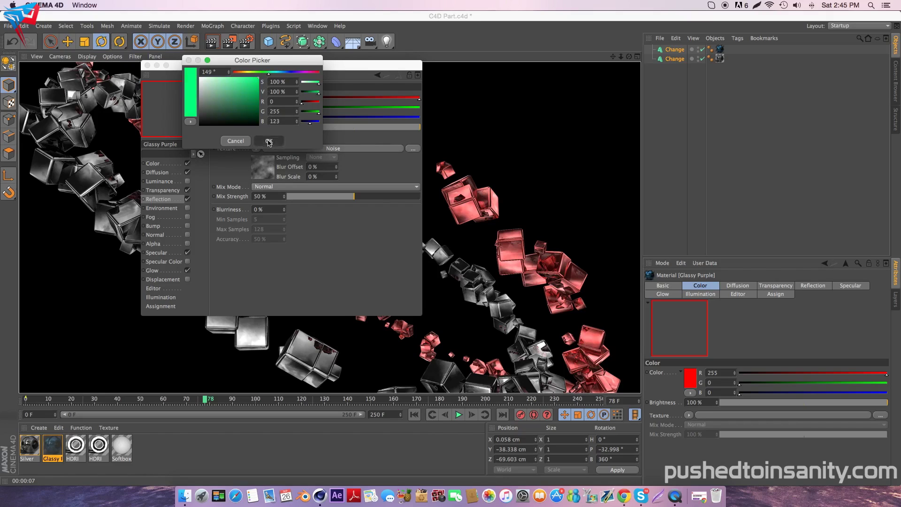
click(269, 140)
Set the Glassy Purple material's Color channel to green, RGB 0, 255, 157, and render the view
click(174, 163)
click(257, 103)
click(278, 73)
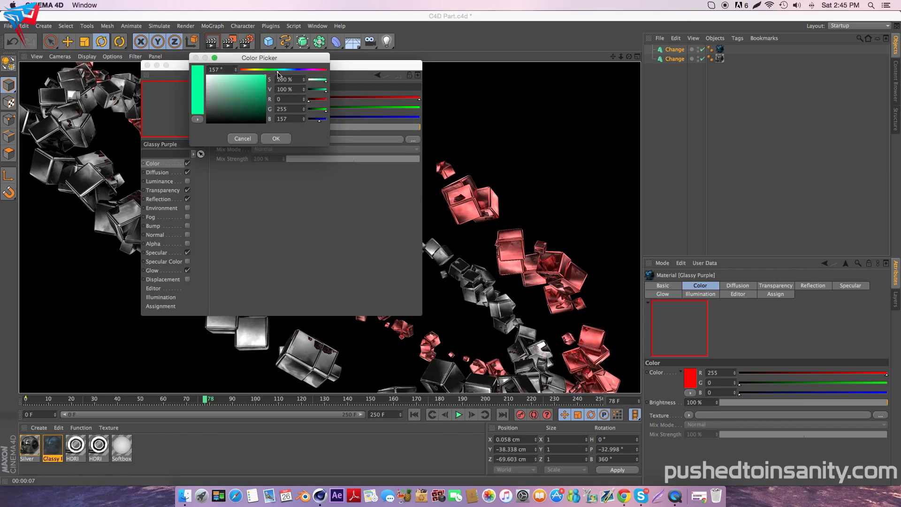
click(277, 139)
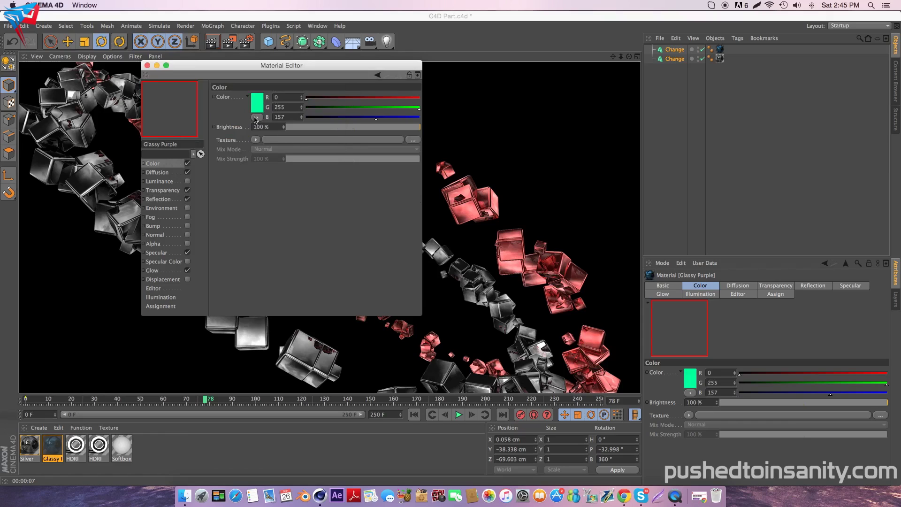
click(147, 66)
click(209, 44)
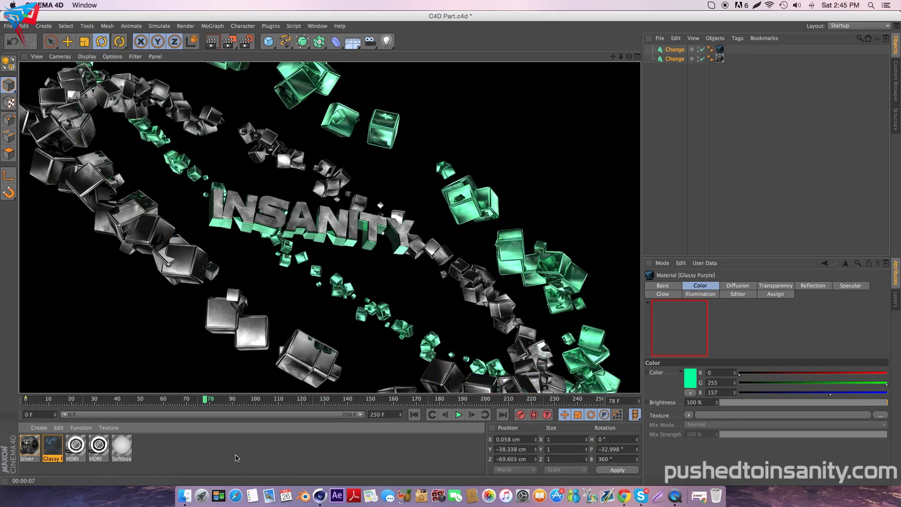
Render the view at frame 173 to check the new colors and play the animation from near the start
drag(206, 400, 424, 399)
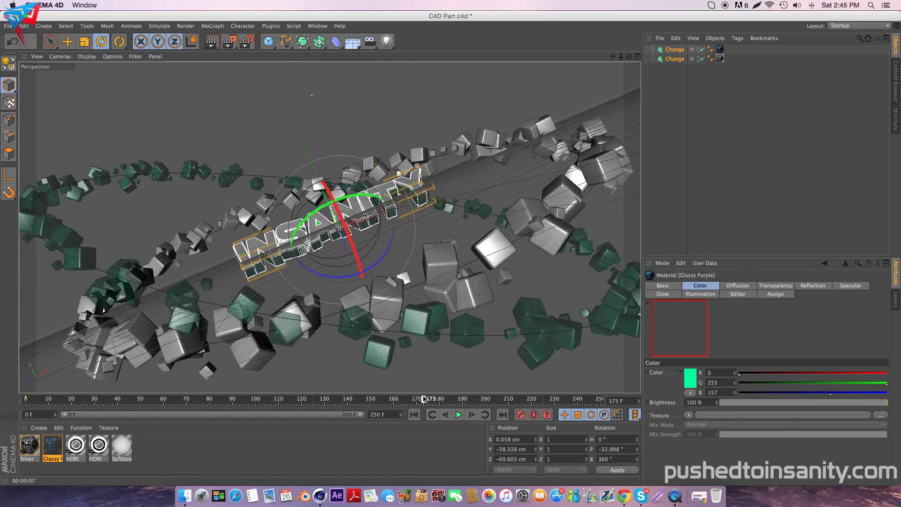
click(212, 41)
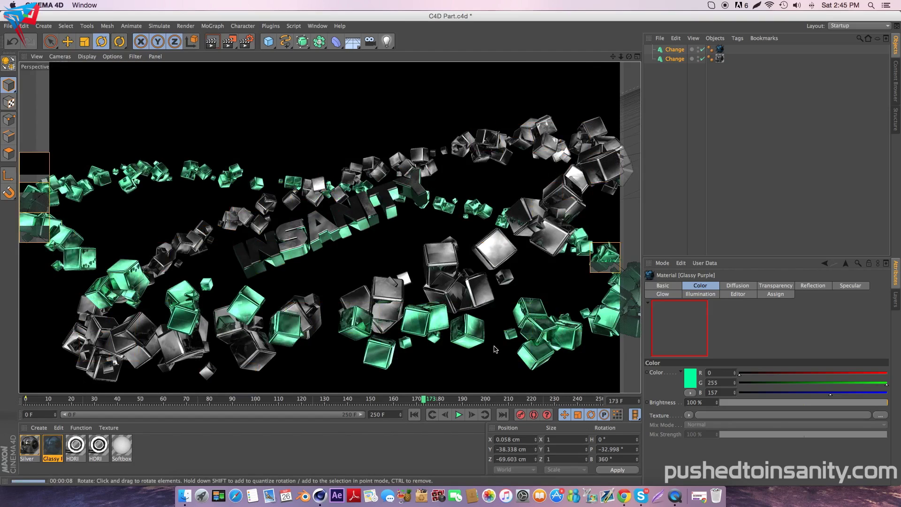
drag(522, 400, 50, 408)
key(F8)
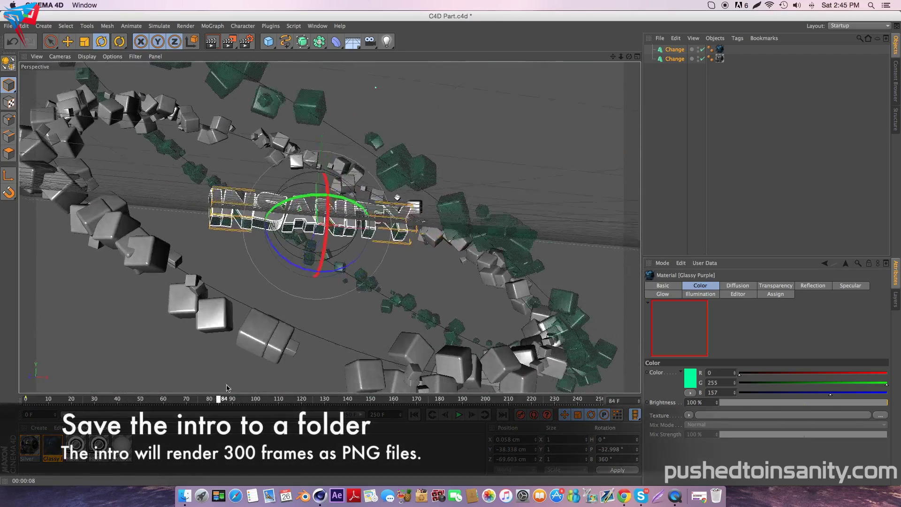
Set the render output file to "legendary intro template #280" in the FREE INTRO TEMPLATE folder and close the render settings
click(246, 41)
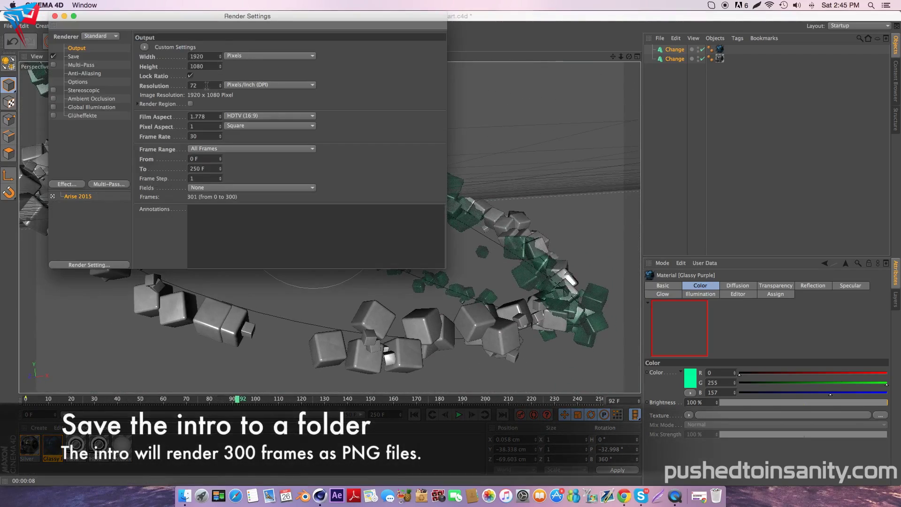
click(75, 57)
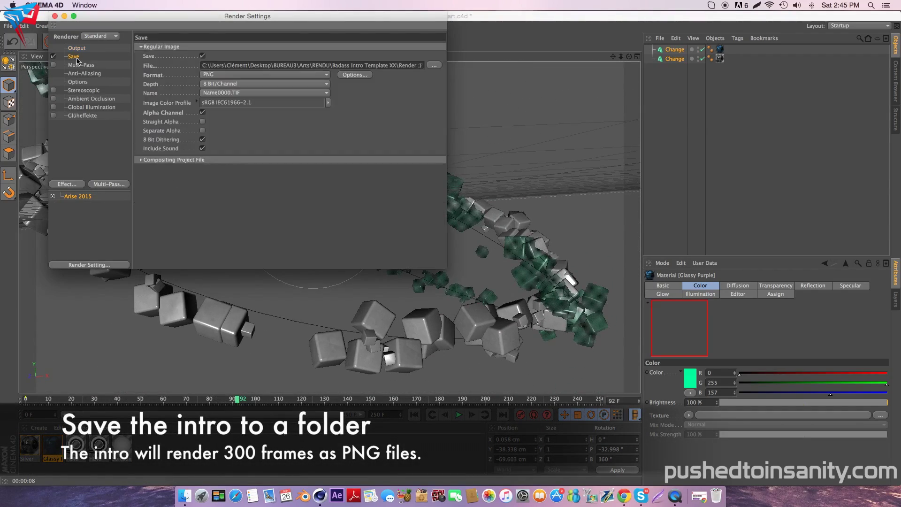
click(434, 66)
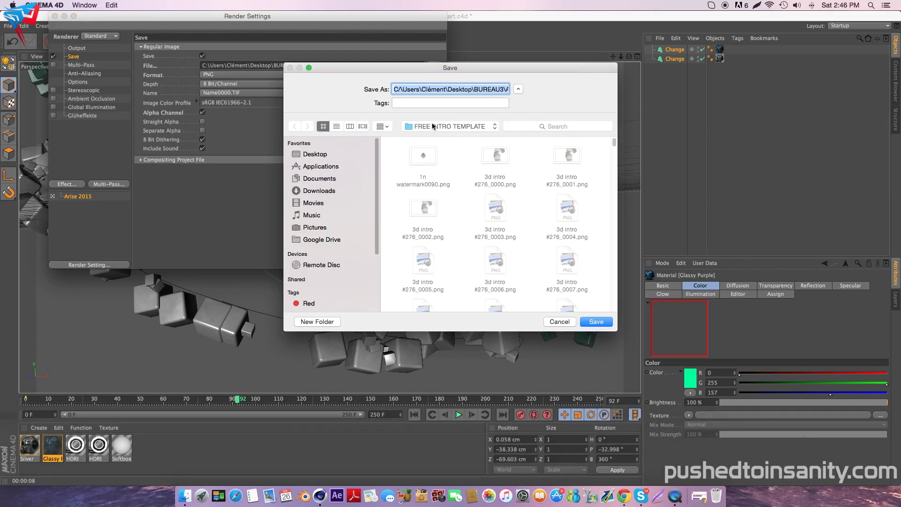
text(legendary)
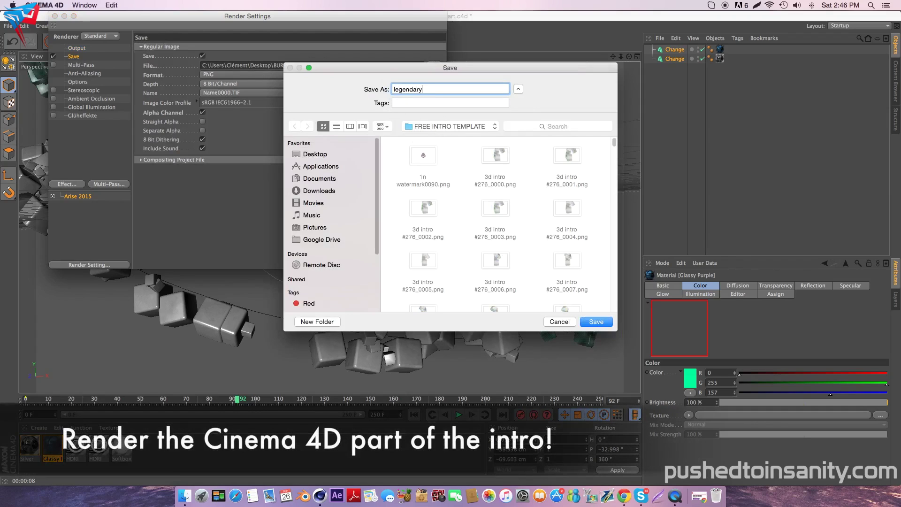
text( intro template #280)
key(Return)
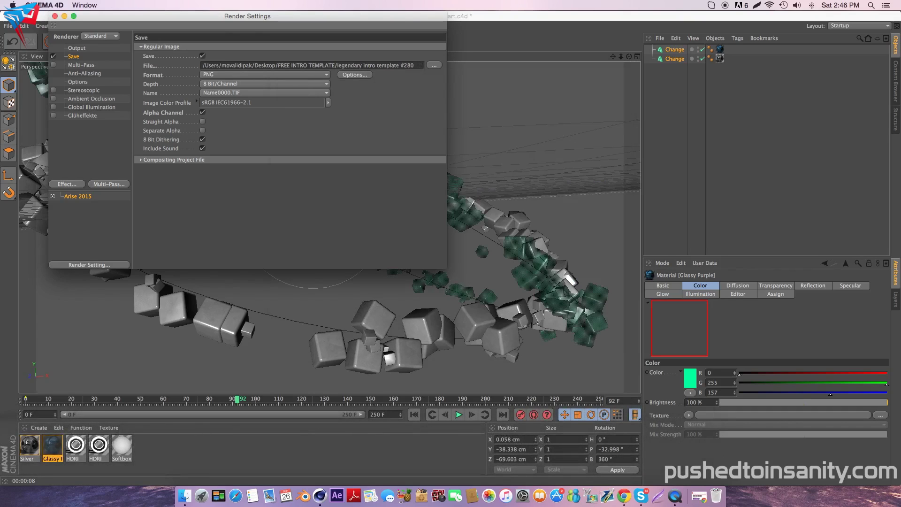
click(55, 17)
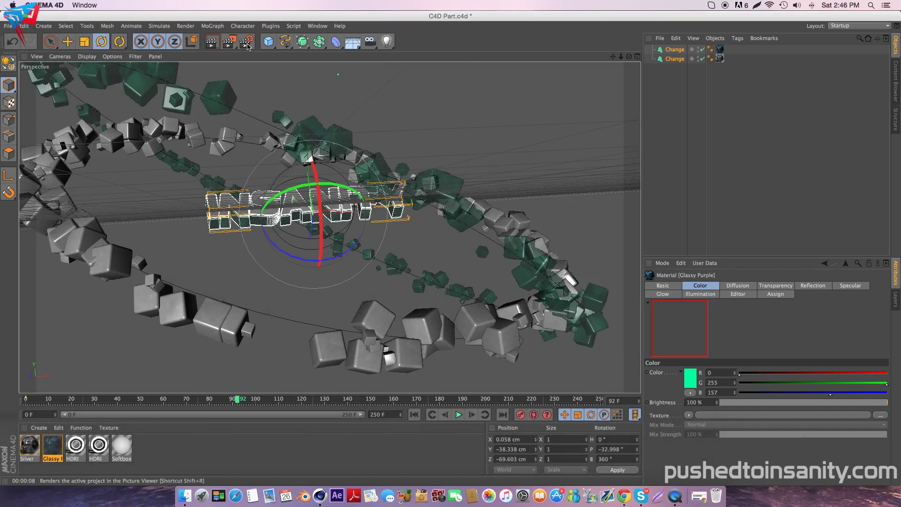
Start rendering the full intro animation to the Picture Viewer and adjust the preview zoom
key(shift+r)
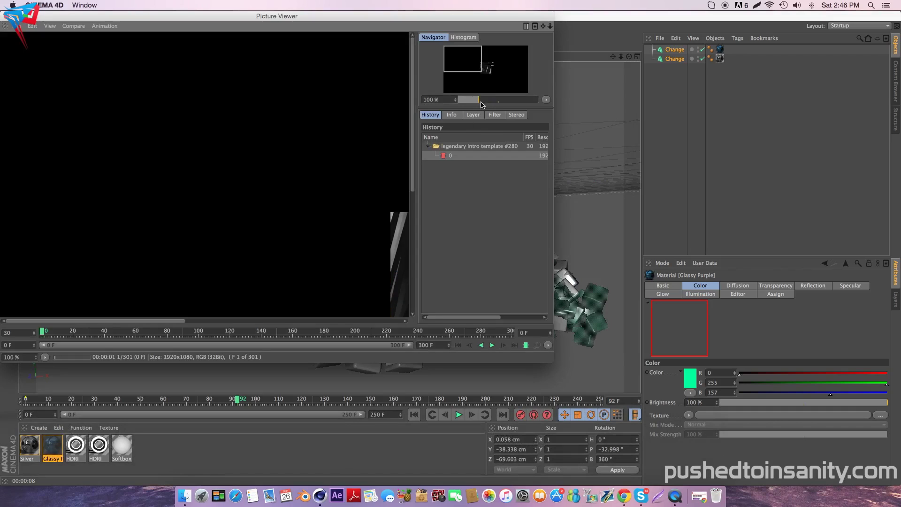
drag(475, 100, 472, 102)
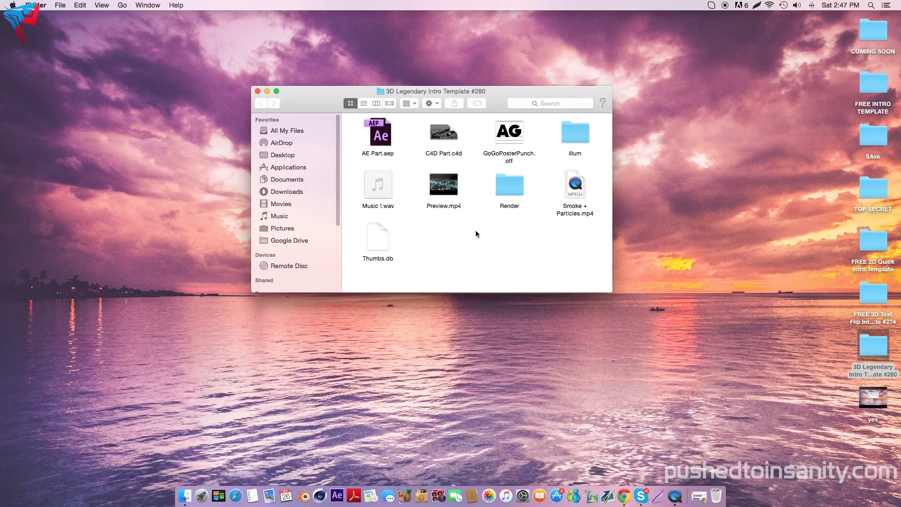
Open AE Part.aep from the 3D Legendary Intro Template #280 folder in After Effects and dismiss the opening warnings
double_click(381, 136)
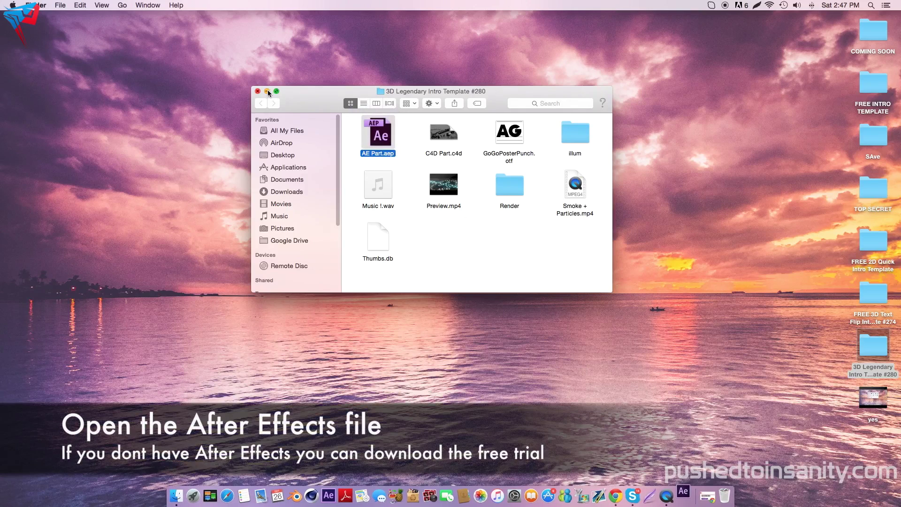
click(259, 91)
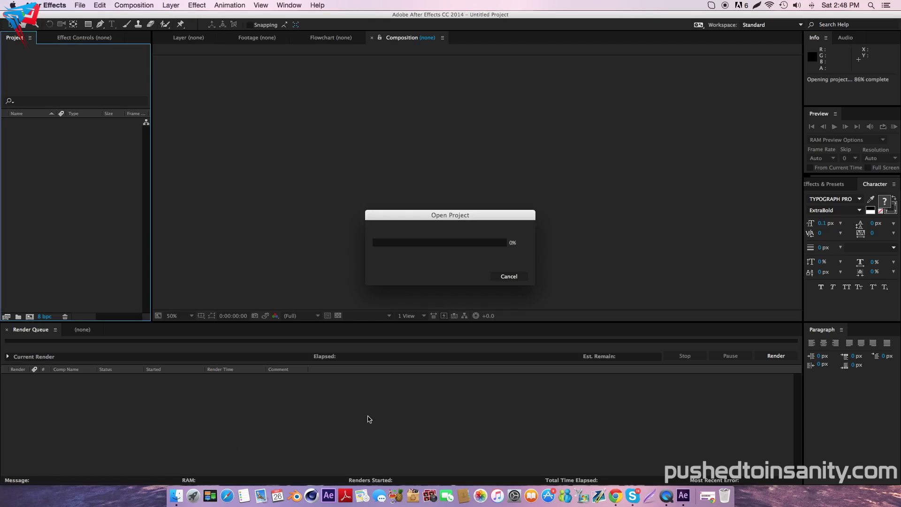
click(535, 266)
click(536, 265)
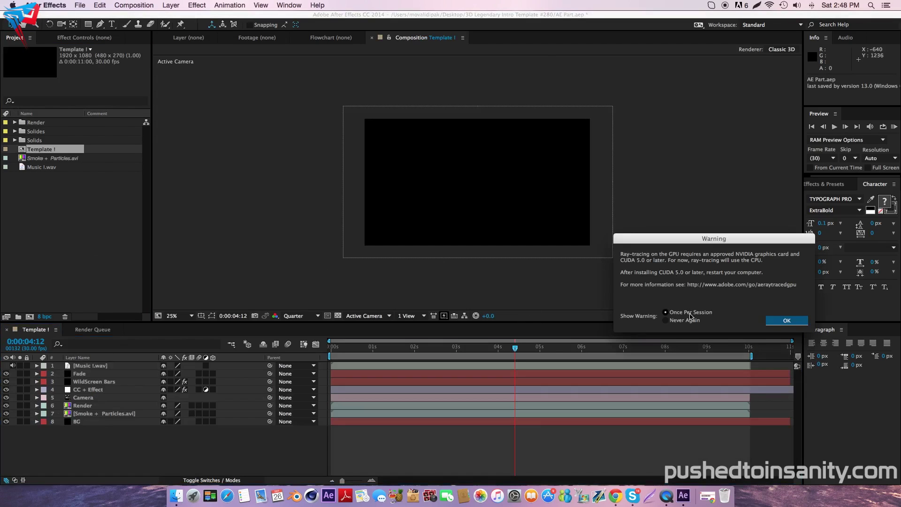
click(787, 321)
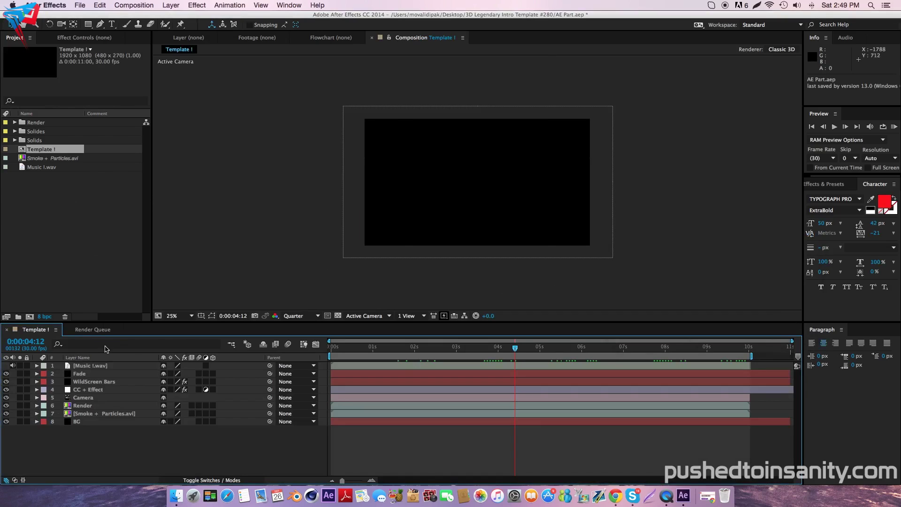
Replace the missing Smoke + Particles.avi footage with Smoke + Particles.mp4 from the 3D Legendary Intro Template #280 folder
click(15, 123)
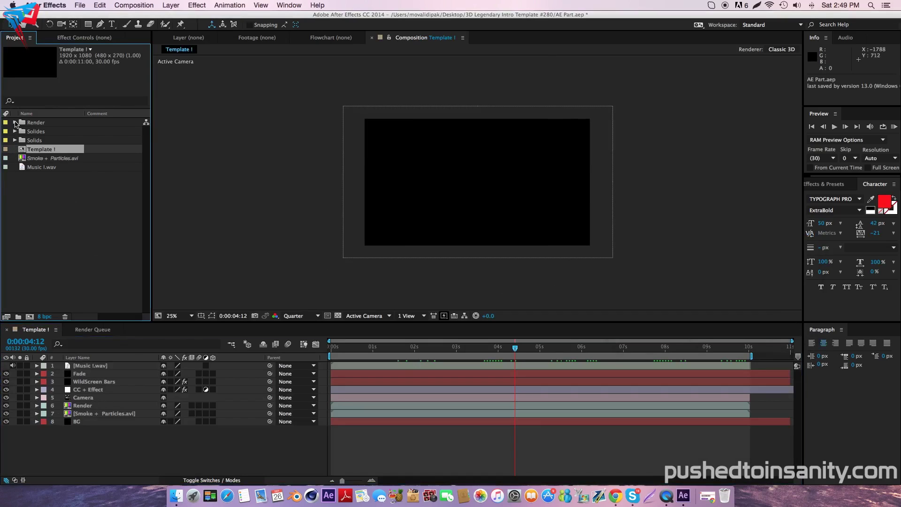
click(69, 230)
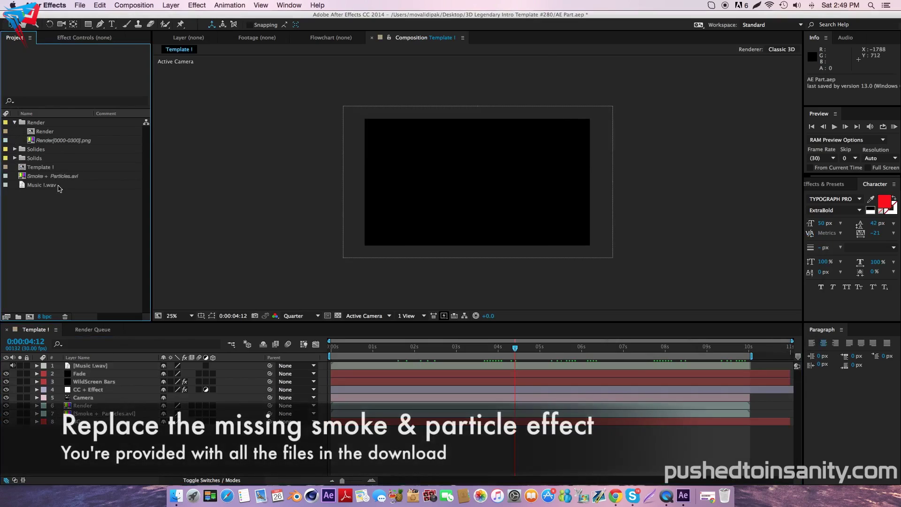
click(64, 177)
right_click(65, 179)
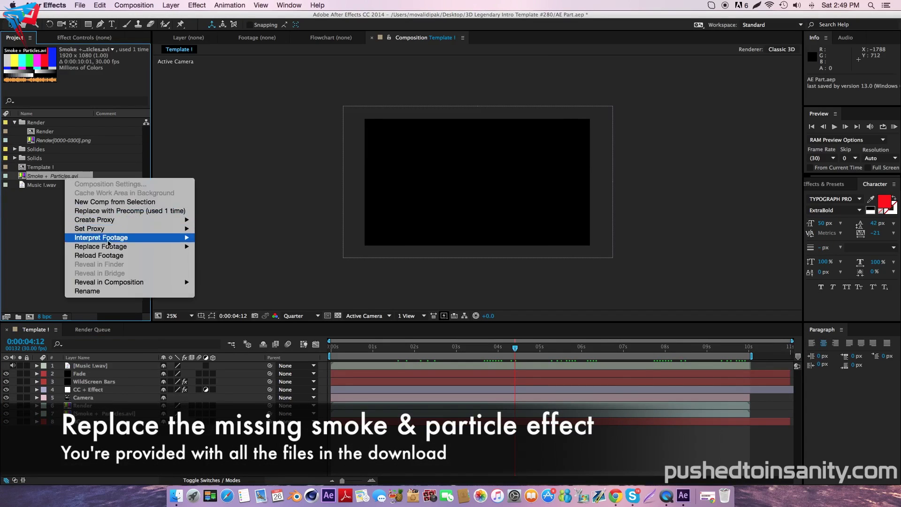
mouse_move(141, 247)
click(207, 248)
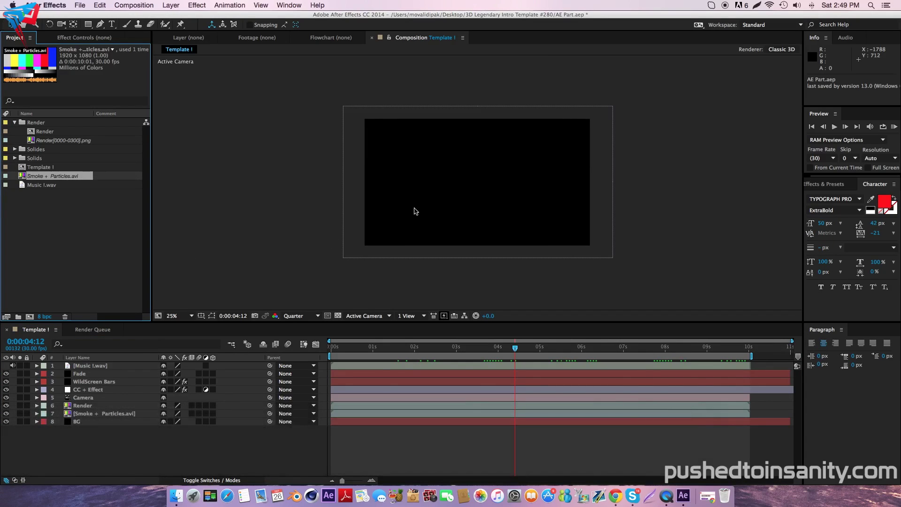
click(331, 96)
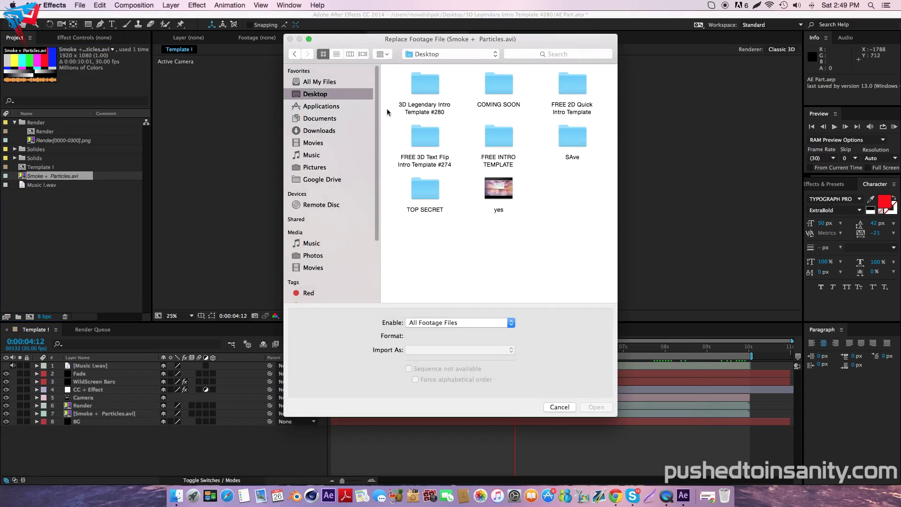
double_click(425, 84)
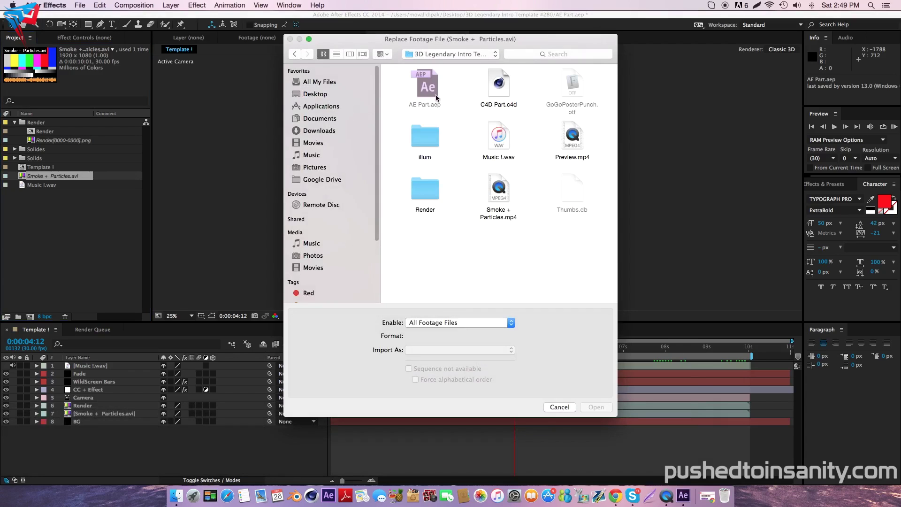
double_click(509, 193)
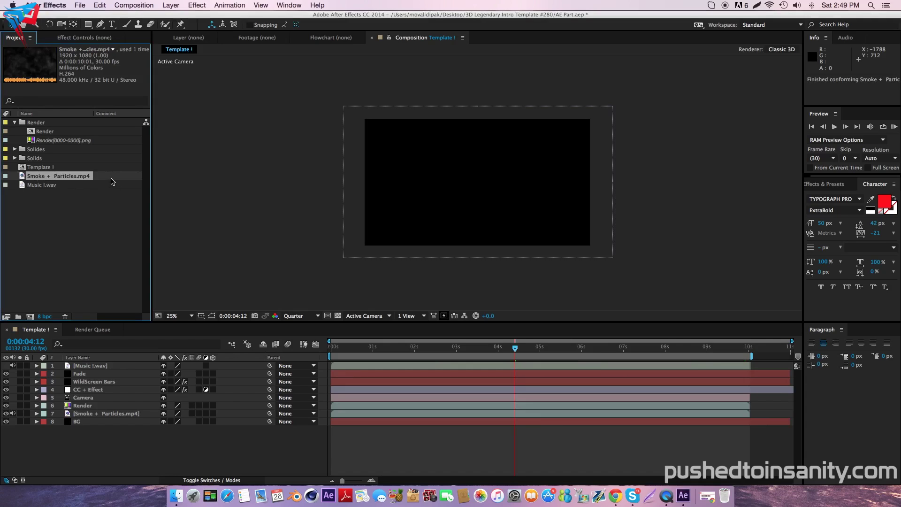
Replace the missing Render[0000-0300].png footage with Render0000.png from the Render folder, imported as a PNG sequence
drag(470, 350, 440, 351)
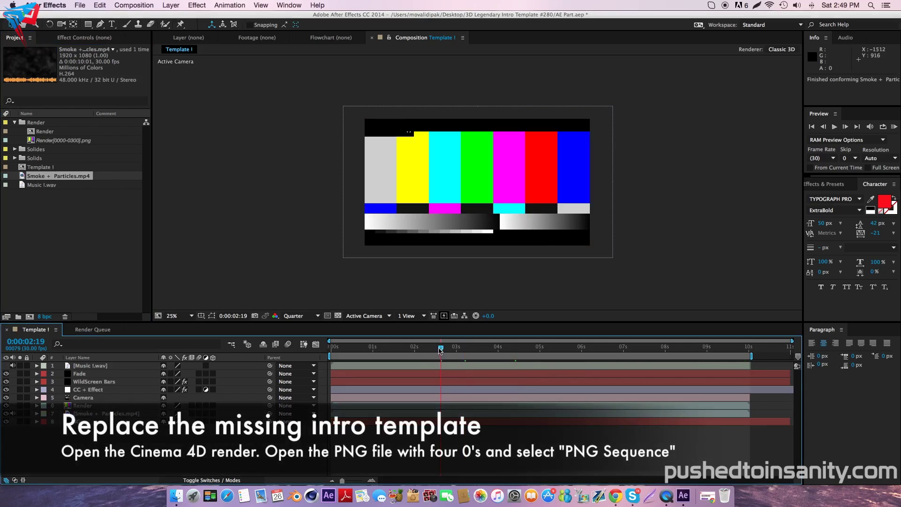
click(67, 141)
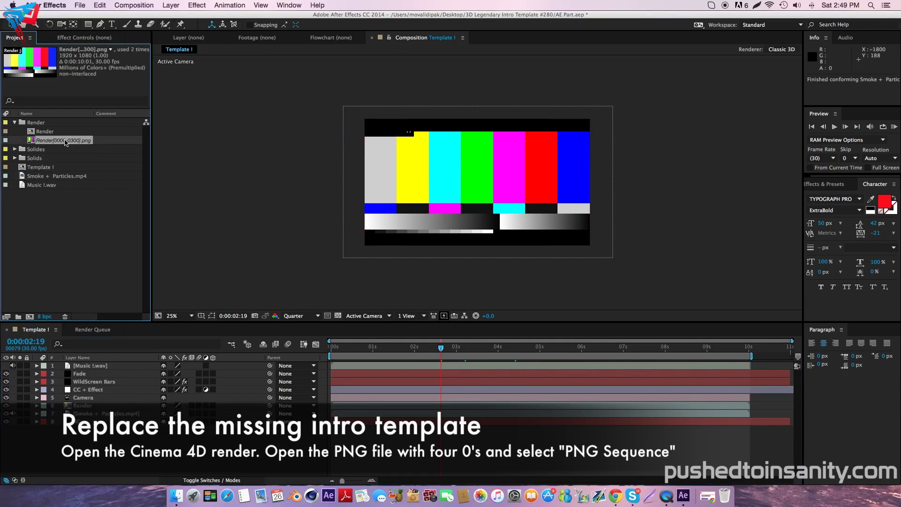
right_click(67, 144)
mouse_move(110, 212)
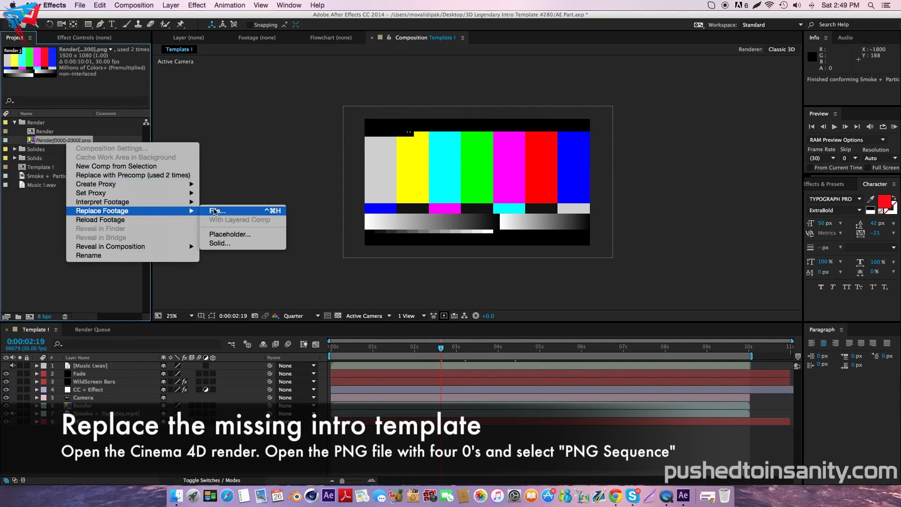
click(219, 212)
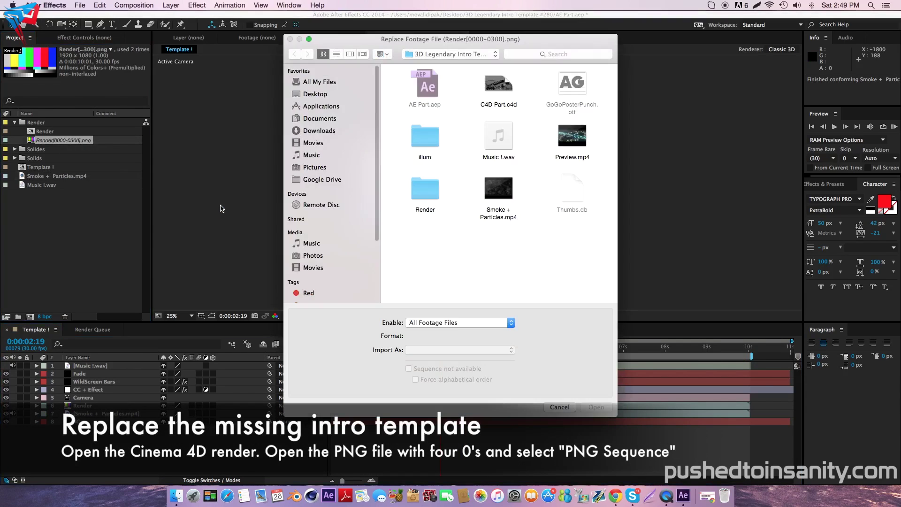
double_click(433, 197)
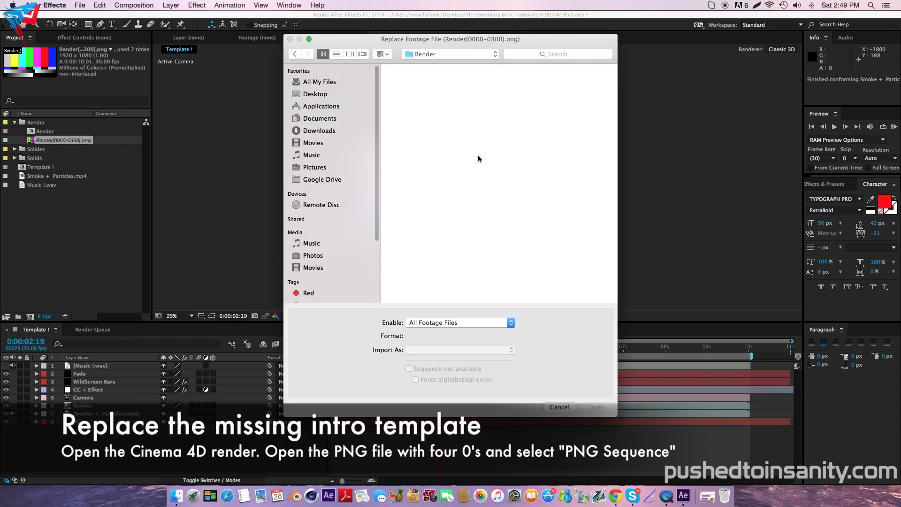
scroll(492, 274, down, 20)
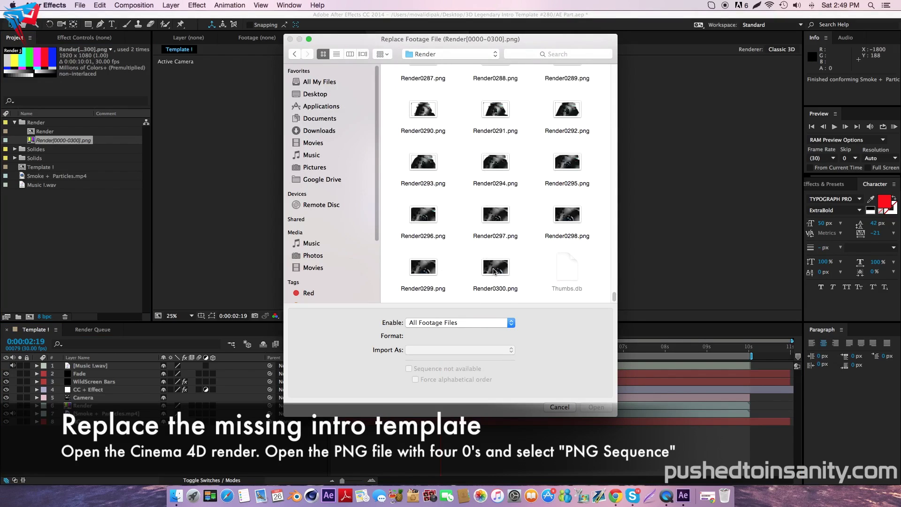
scroll(496, 271, up, 20)
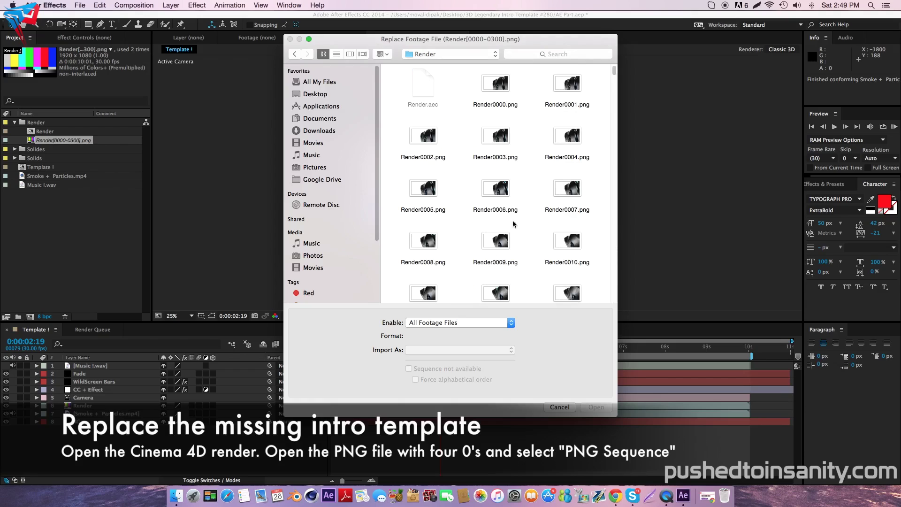
click(497, 87)
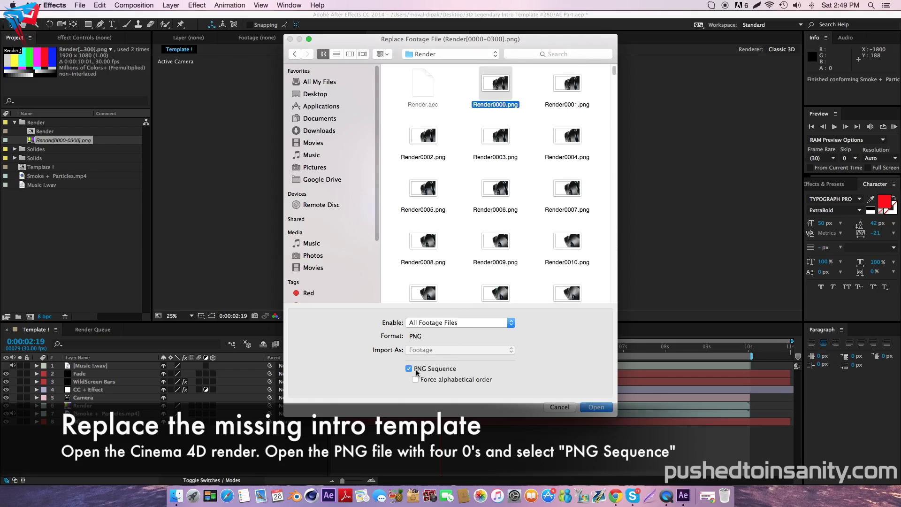
click(601, 409)
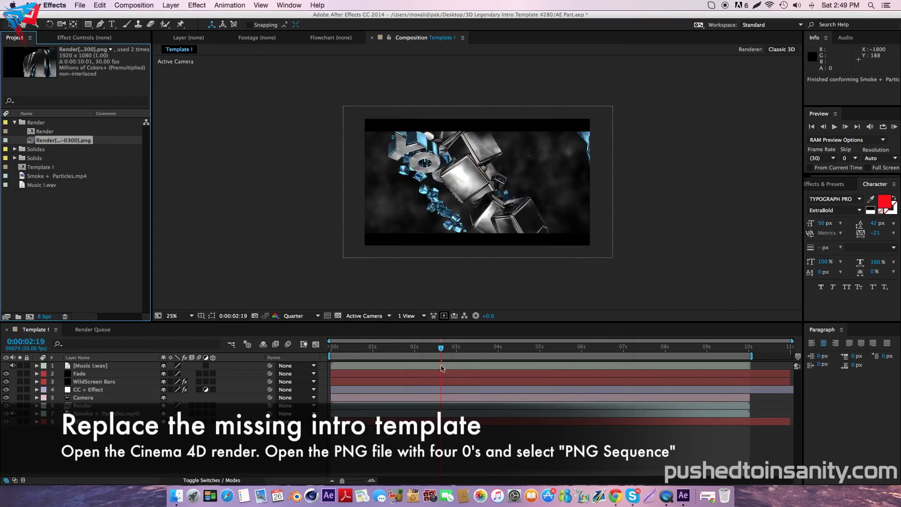
Check the Template ! composition at several points on the timeline, from 0:00:03:24 to 0:00:08:01
click(489, 351)
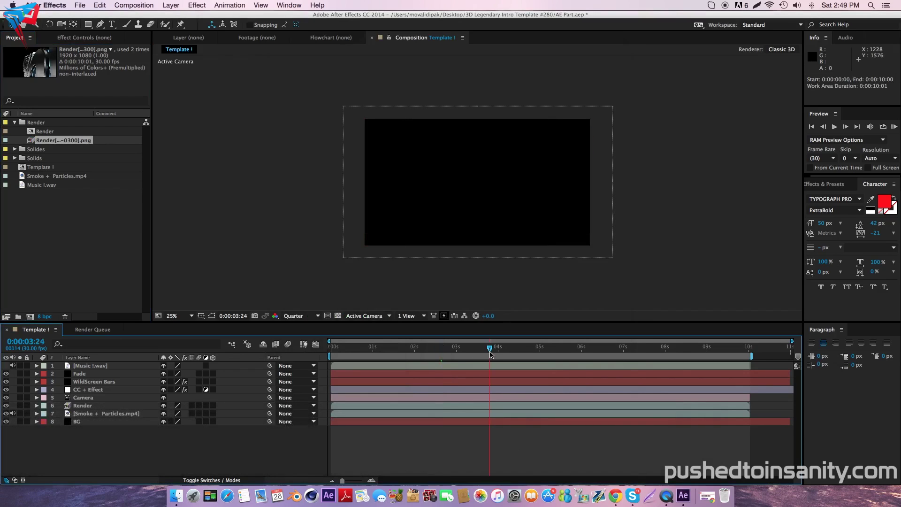
click(515, 351)
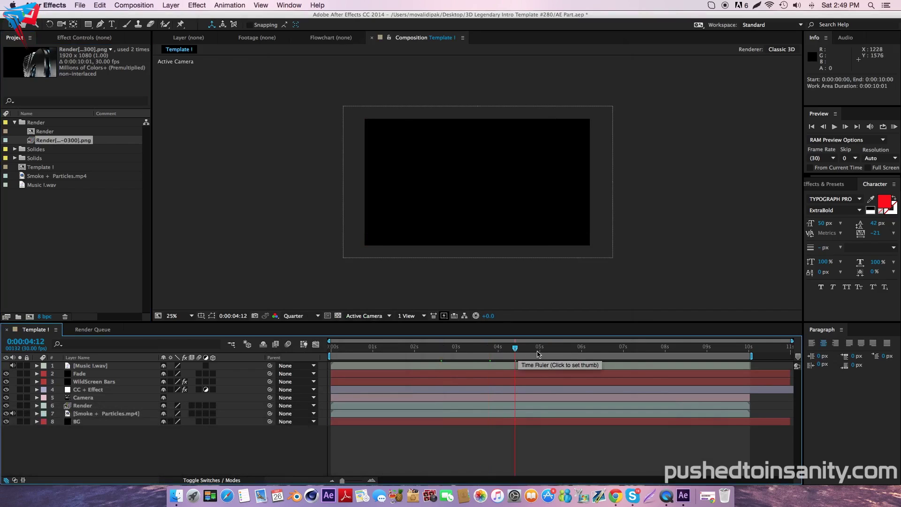
click(555, 351)
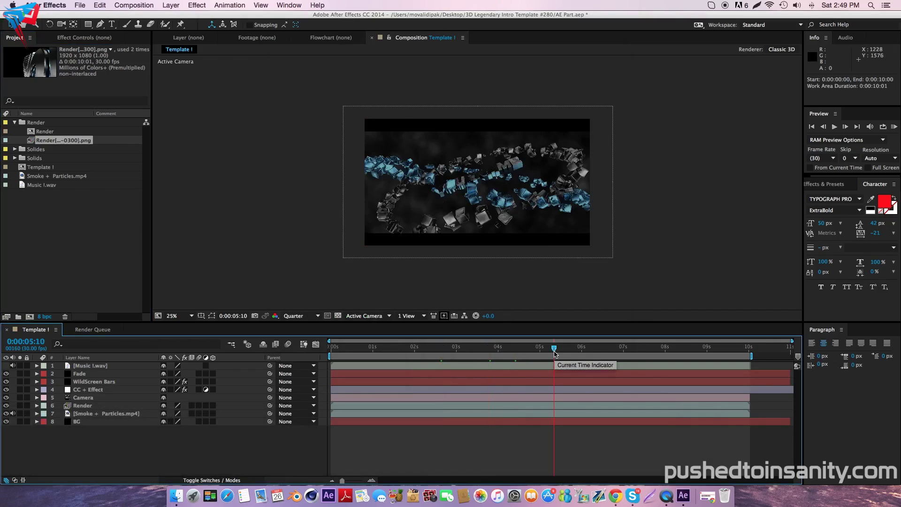
click(626, 351)
click(666, 351)
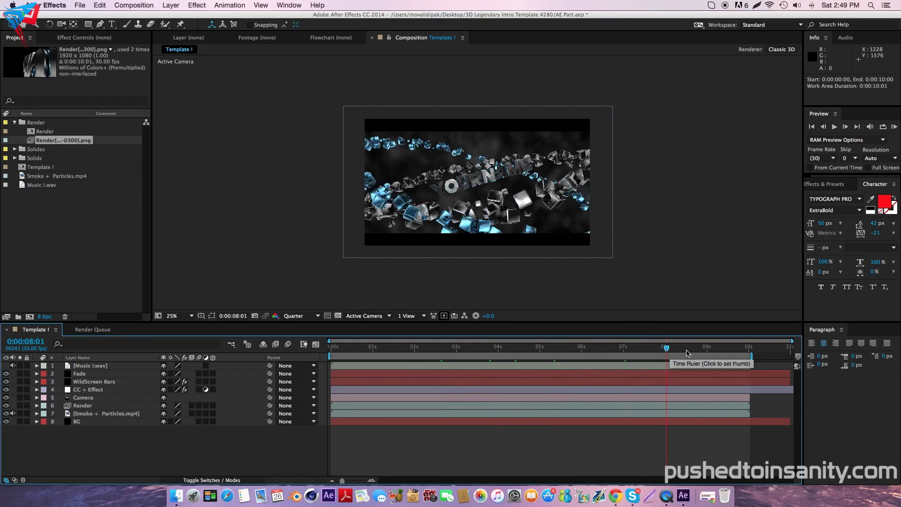
Enlarge the composition preview to 50% and view the frame at 0:00:03:11
click(179, 316)
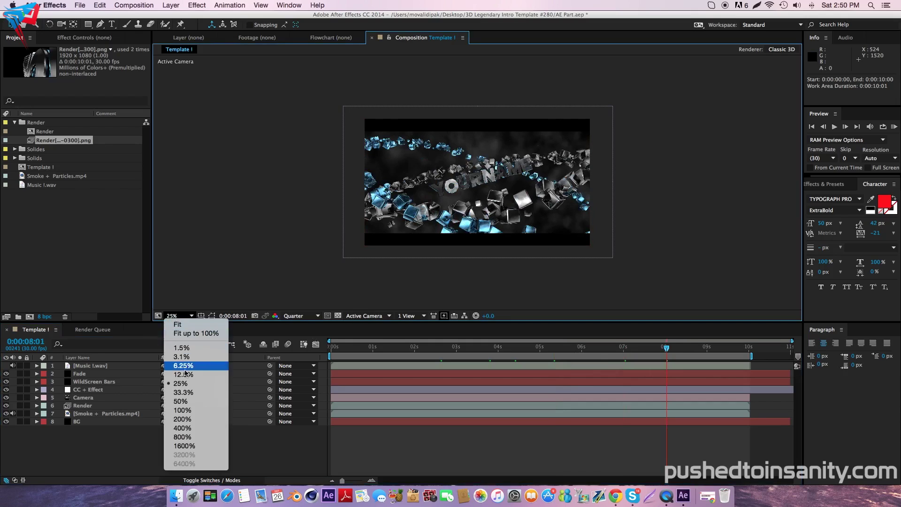
click(183, 392)
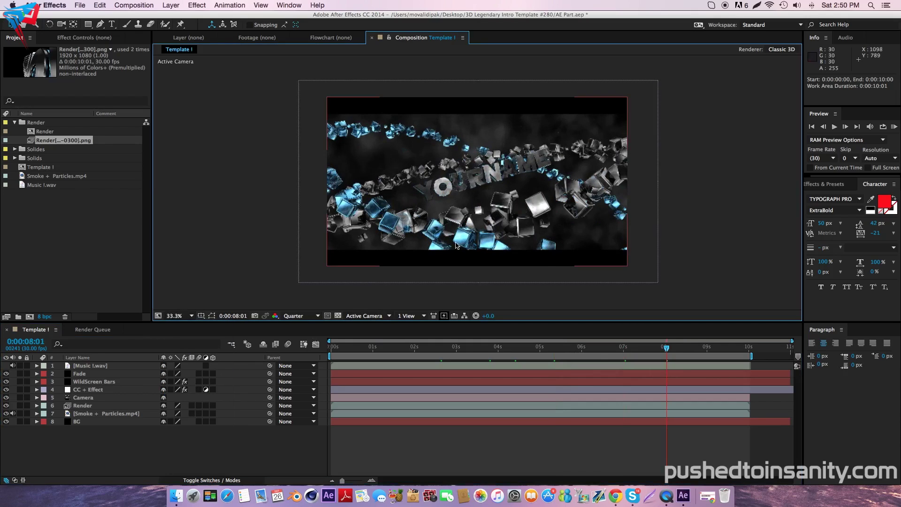
click(181, 316)
click(190, 394)
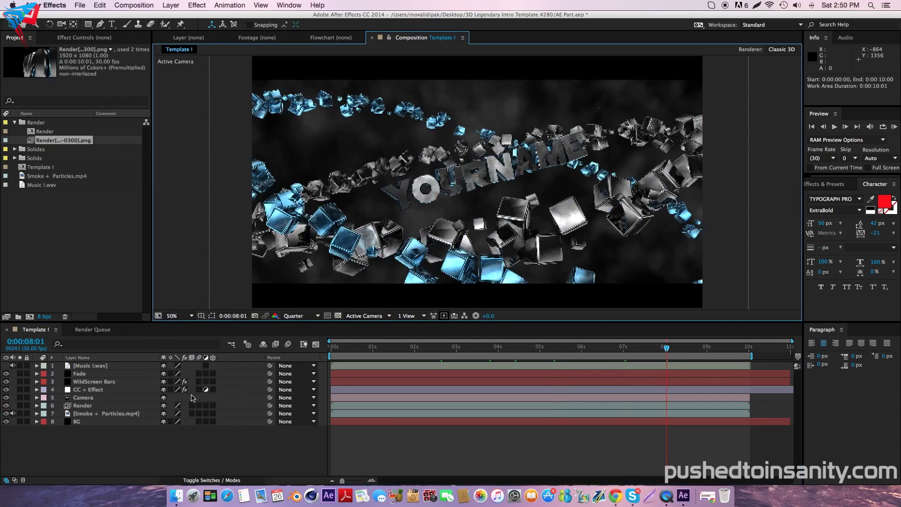
click(472, 347)
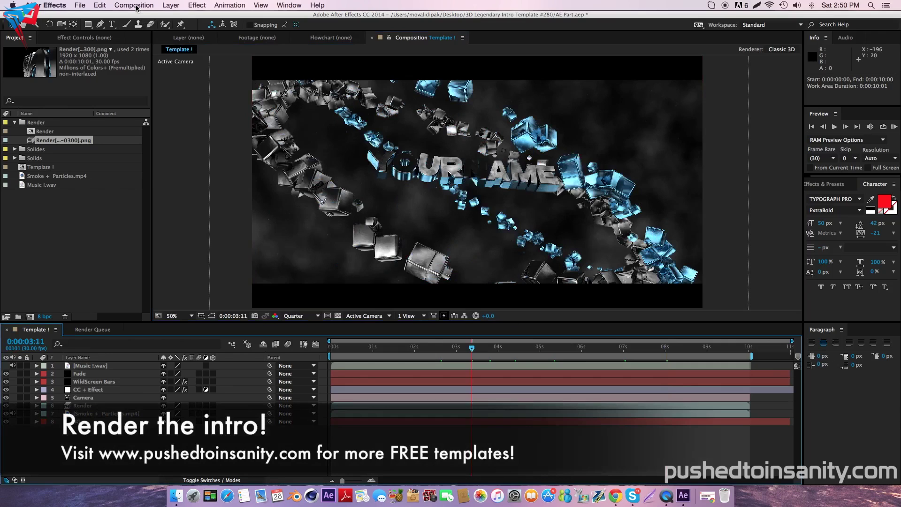
Add the Template ! composition to the render queue and start rendering it
click(134, 5)
click(159, 82)
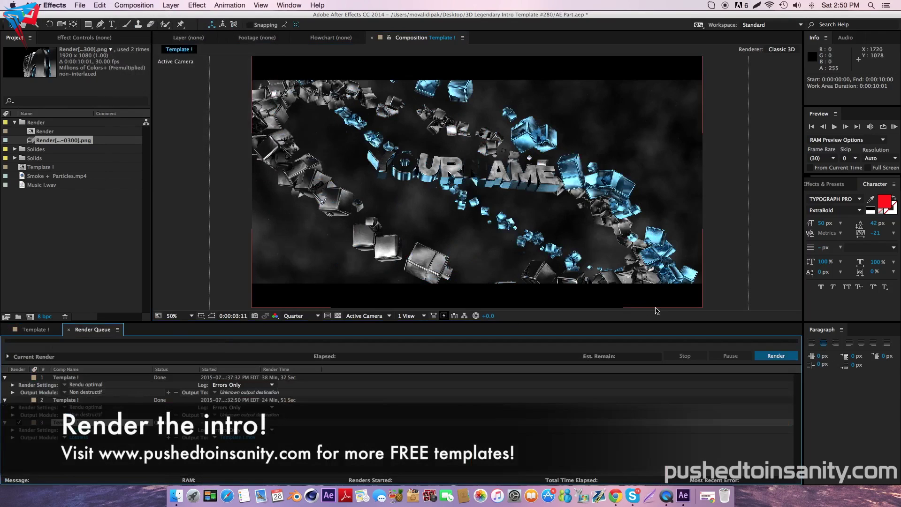
click(775, 356)
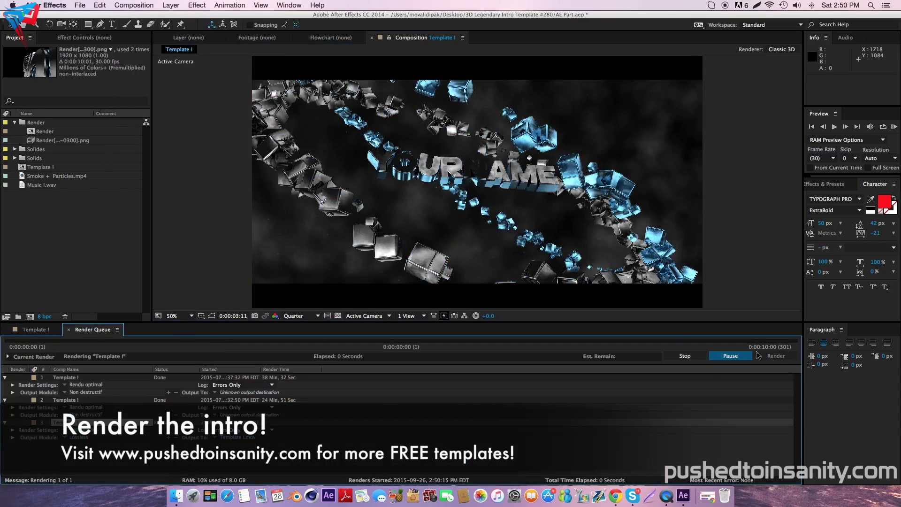